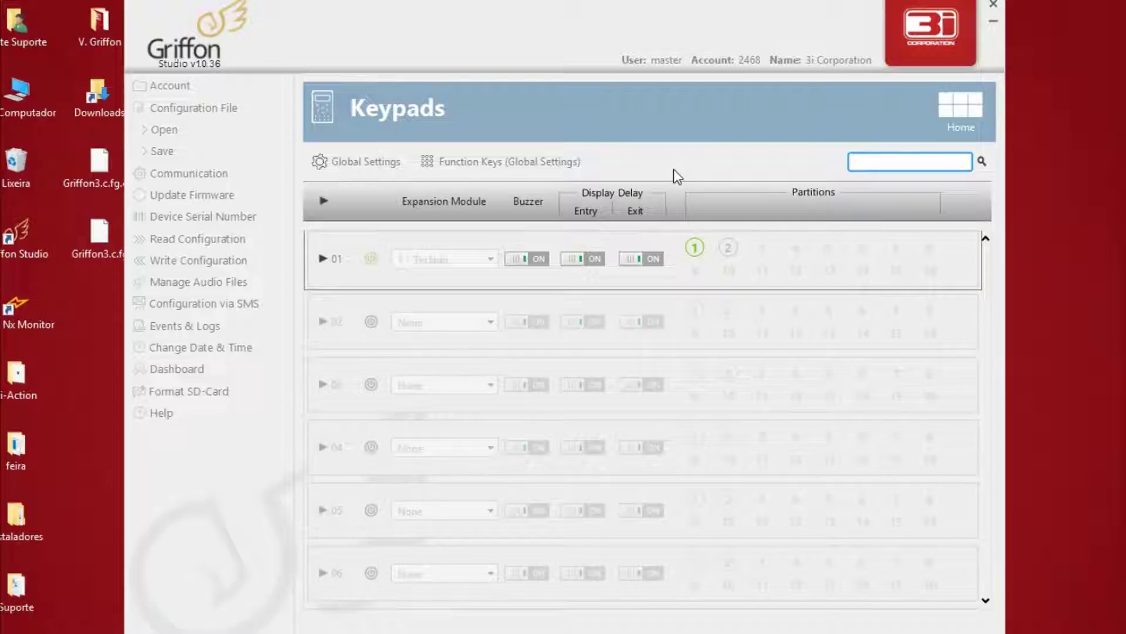
Step: Open the keypads' global settings and try switching AC Trouble Beeps and Power Save Mode on and off
{"action": "left_click", "coordinate": [385, 170]}
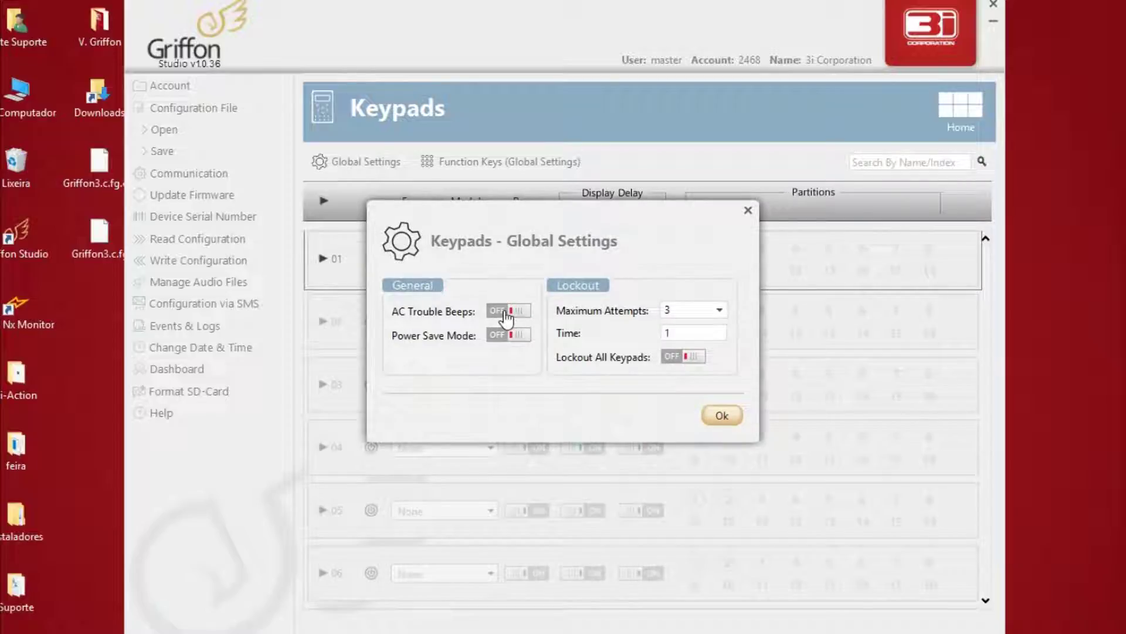
{"action": "left_click", "coordinate": [507, 319]}
{"action": "left_click", "coordinate": [506, 319]}
{"action": "left_click", "coordinate": [510, 338]}
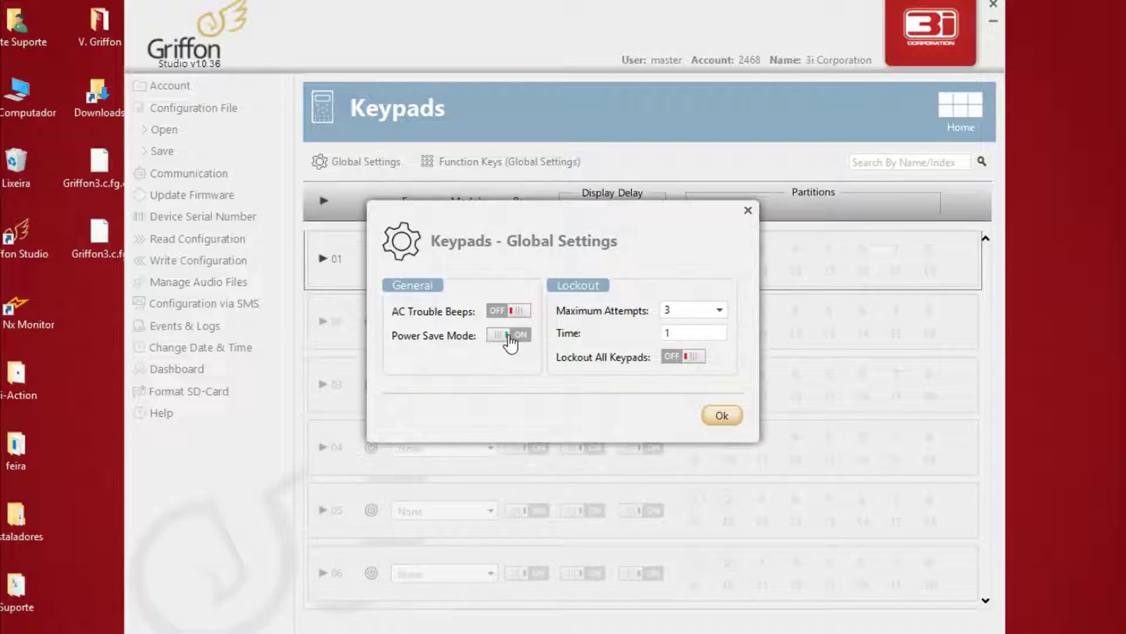
{"action": "left_click", "coordinate": [508, 338]}
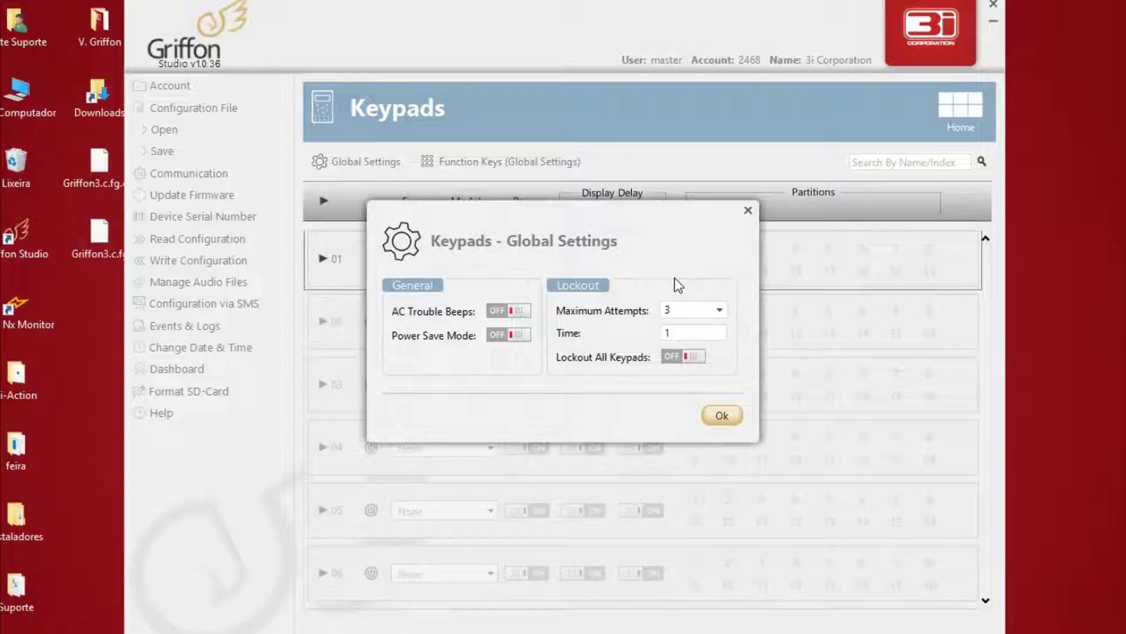
Step: Choose 3 maximum attempts for the lockout, toggle Lockout All Keypads, and accept the global settings
{"action": "left_click", "coordinate": [718, 311]}
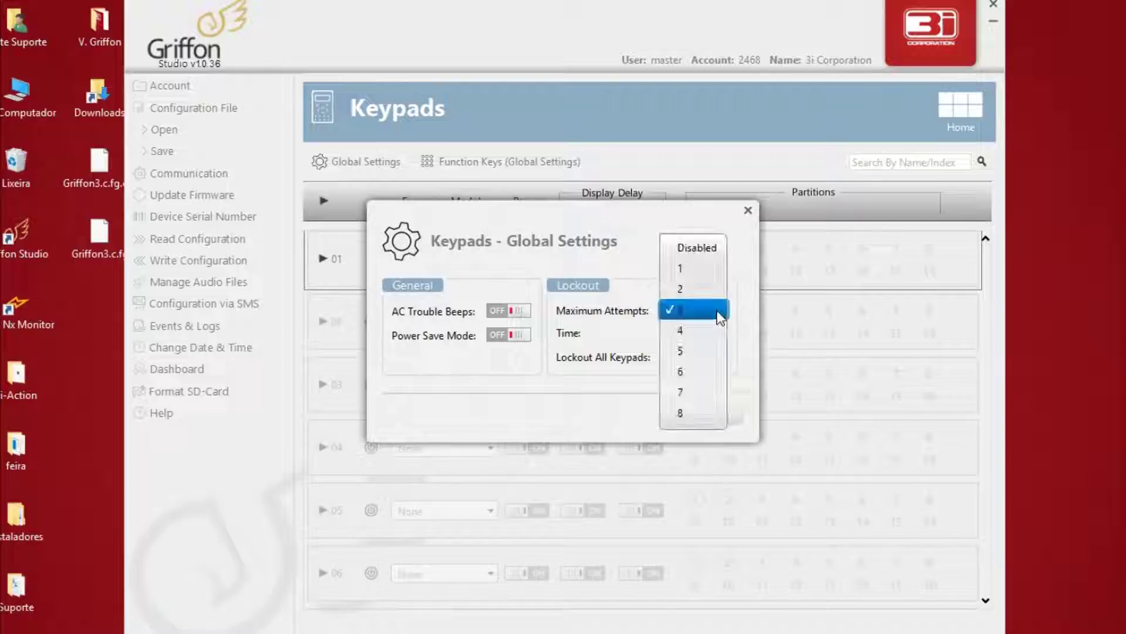
{"action": "left_click", "coordinate": [717, 311]}
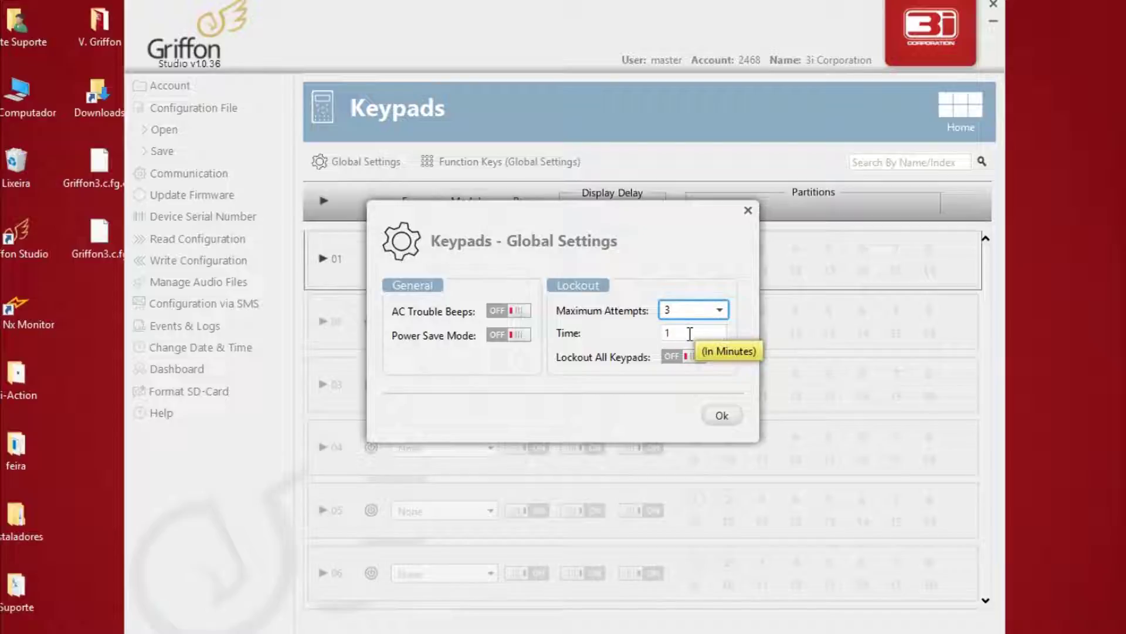
{"action": "left_click_drag", "start_coordinate": [690, 333], "coordinate": [638, 334]}
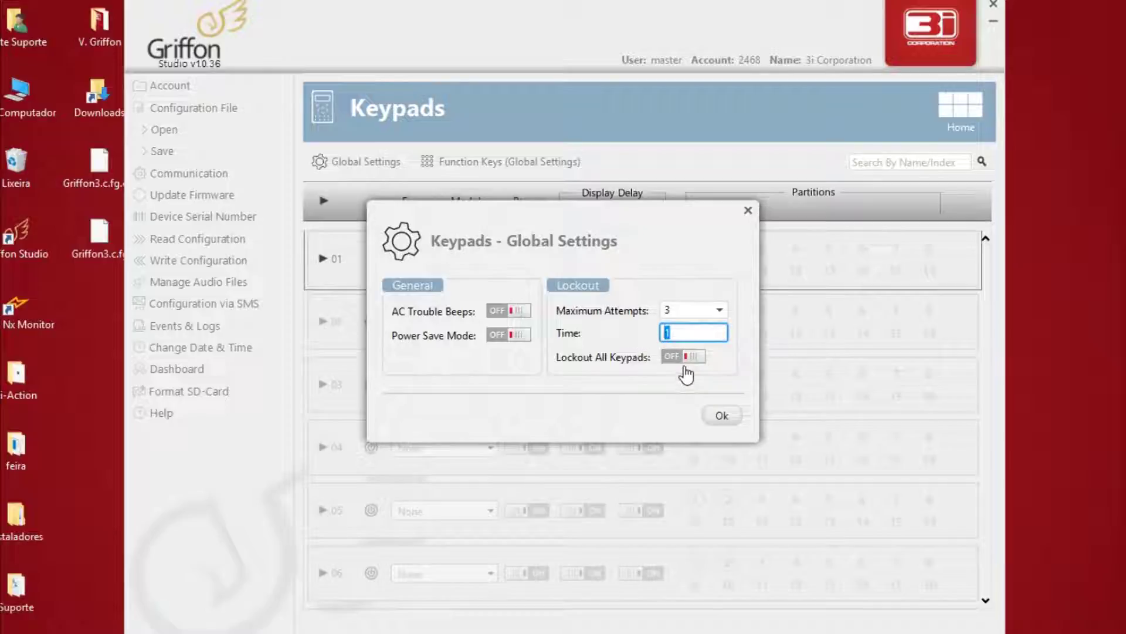
{"action": "left_click", "coordinate": [684, 365]}
{"action": "left_click", "coordinate": [722, 415]}
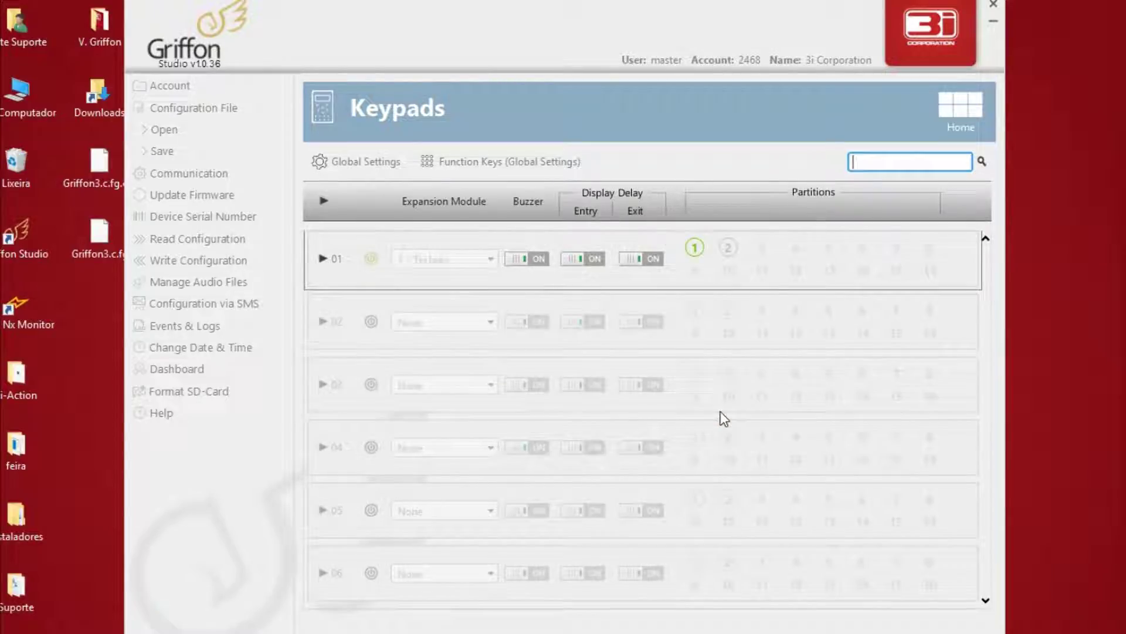
Step: Assign the macro 1 - Armado Normal to function key 1 in the global function key settings and accept
{"action": "left_click", "coordinate": [510, 165]}
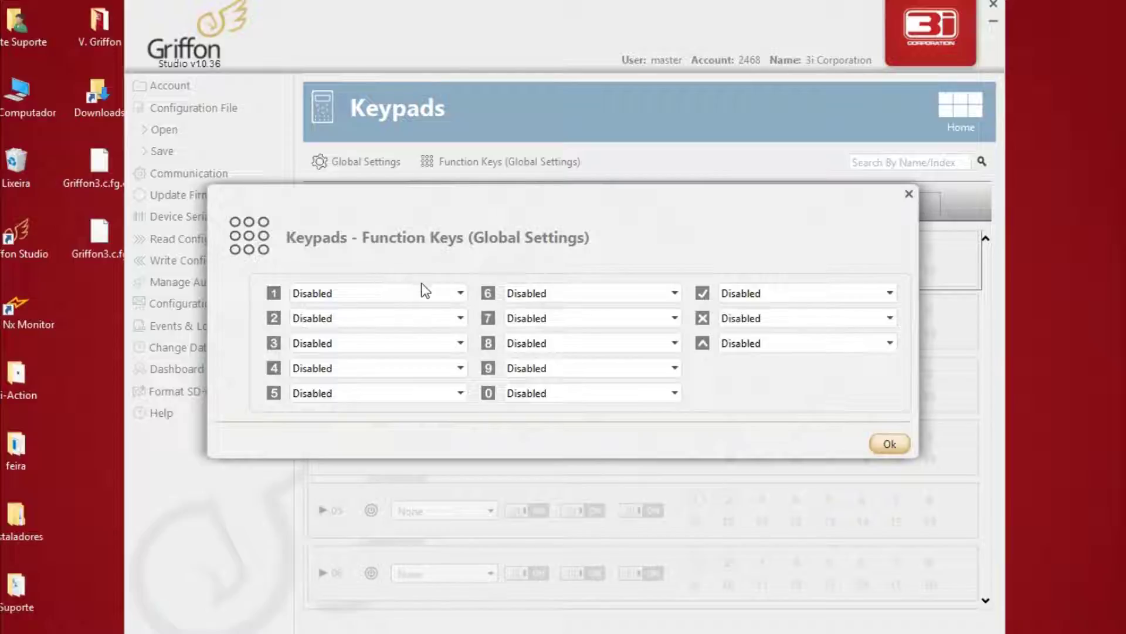
{"action": "left_click", "coordinate": [461, 295]}
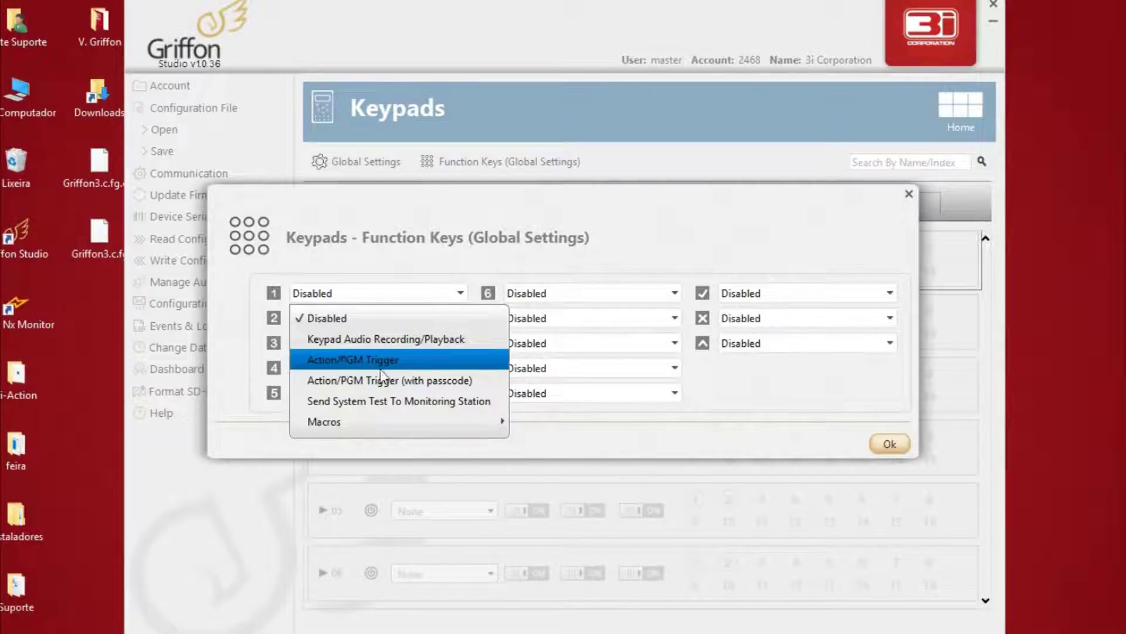
{"action": "mouse_move", "coordinate": [413, 432]}
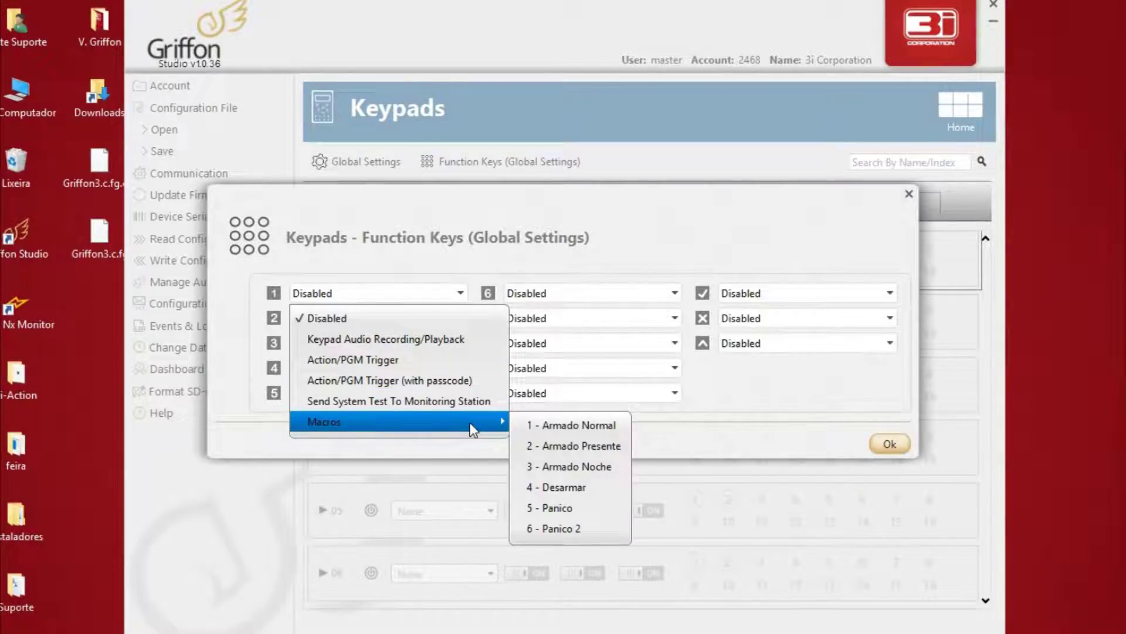
{"action": "left_click", "coordinate": [599, 430]}
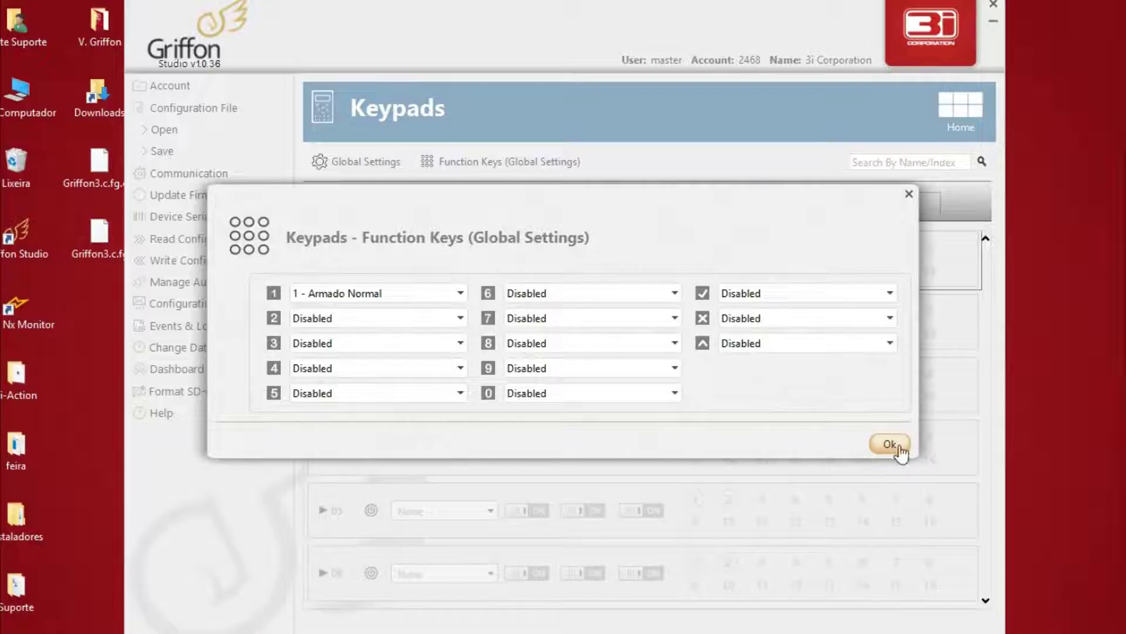
{"action": "left_click", "coordinate": [890, 444]}
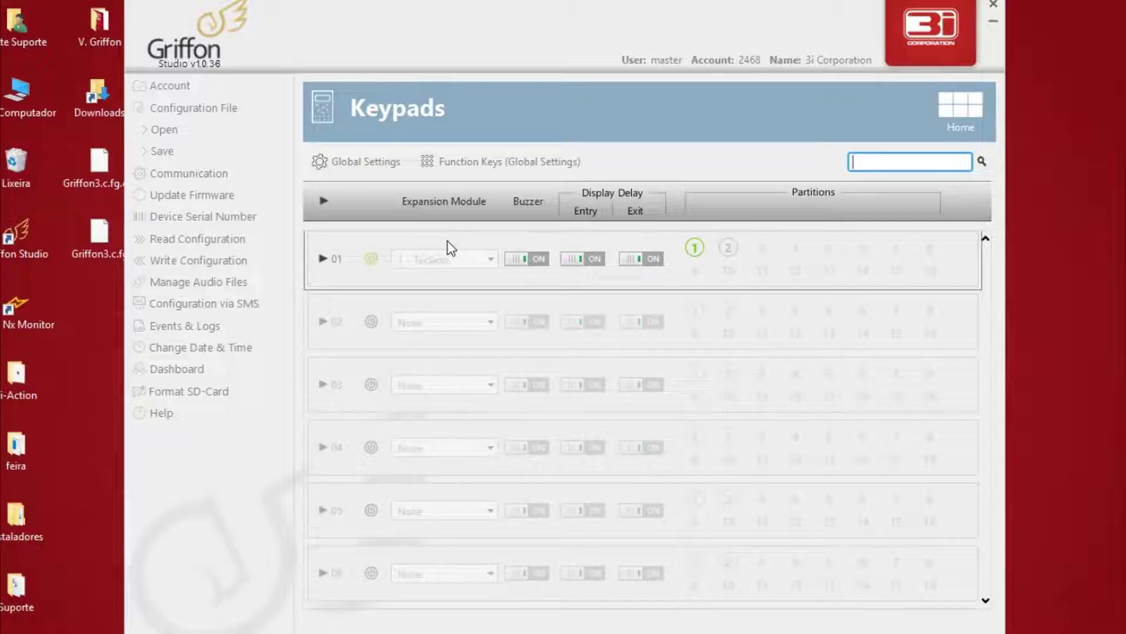
Step: Try the buzzer switch of keypad 01, assign the keypad to partitions 1 and 2, and expand its detailed settings
{"action": "left_click", "coordinate": [531, 261]}
{"action": "left_click", "coordinate": [531, 261]}
{"action": "left_click", "coordinate": [726, 253]}
{"action": "left_click", "coordinate": [698, 257]}
{"action": "left_click", "coordinate": [728, 252]}
{"action": "left_click", "coordinate": [326, 260]}
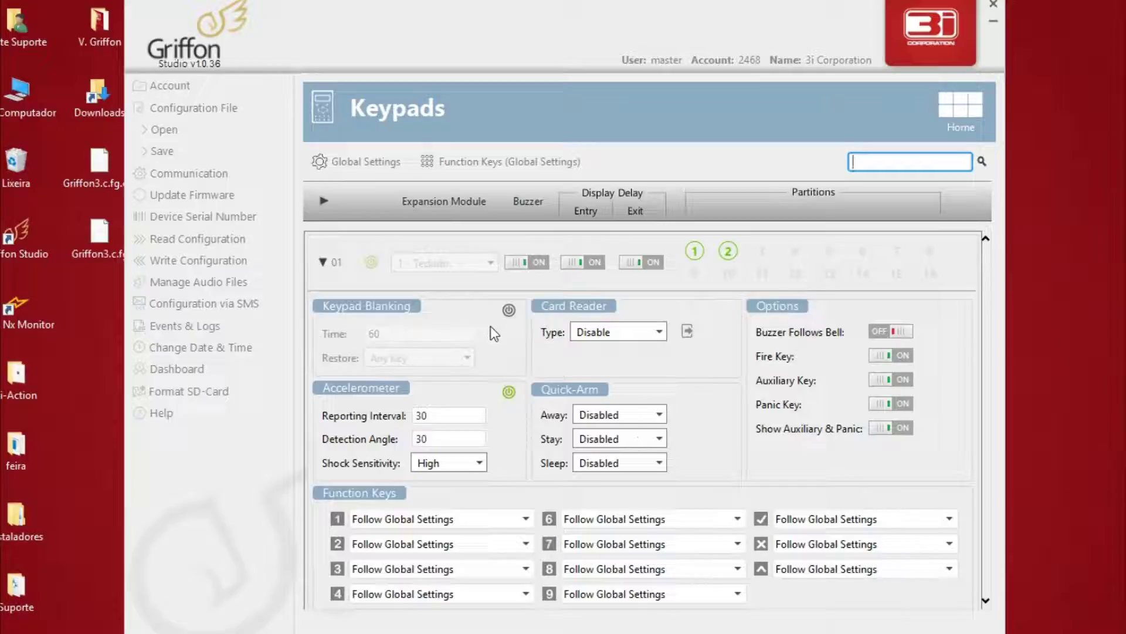
Step: Try enabling Keypad Blanking for keypad 01 and look at its time and restore options
{"action": "left_click", "coordinate": [508, 311]}
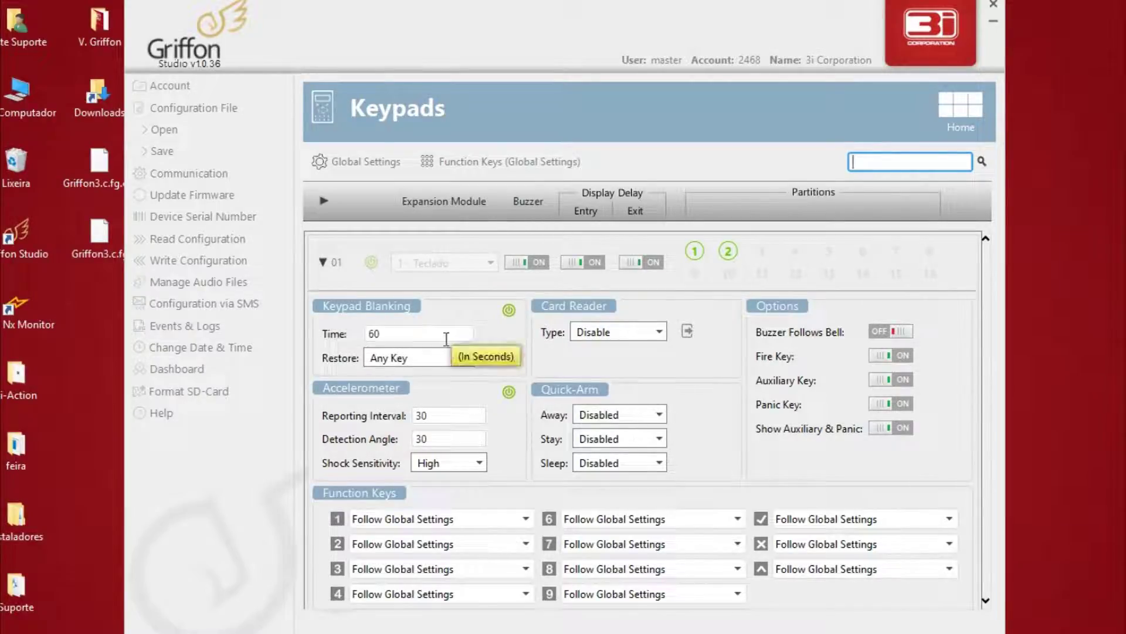
{"action": "left_click", "coordinate": [446, 339]}
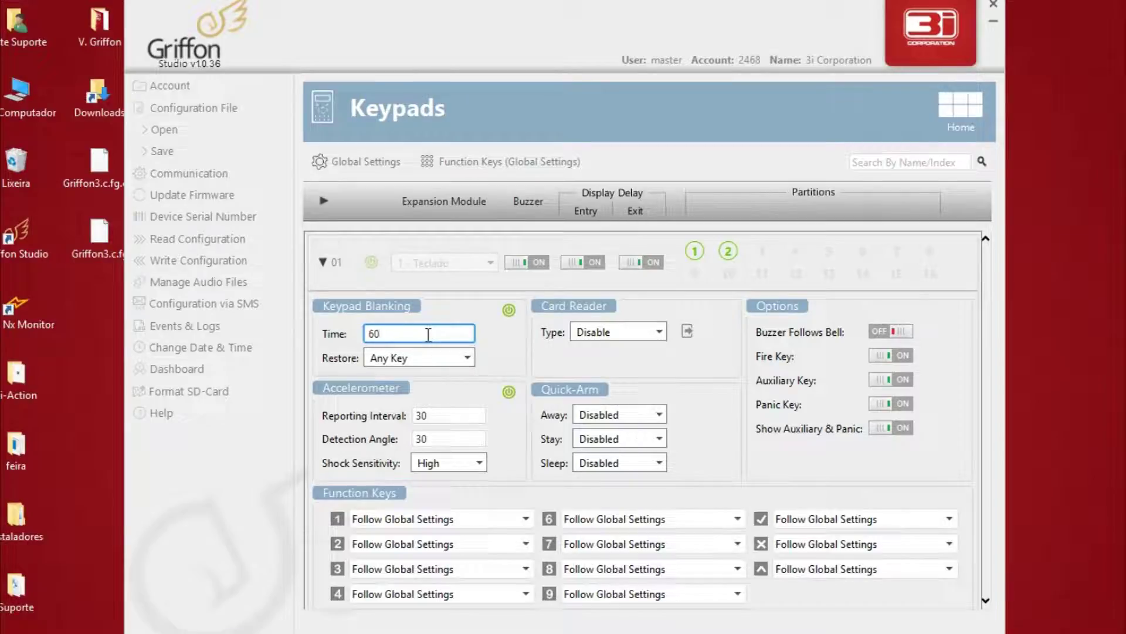
{"action": "left_click", "coordinate": [452, 359]}
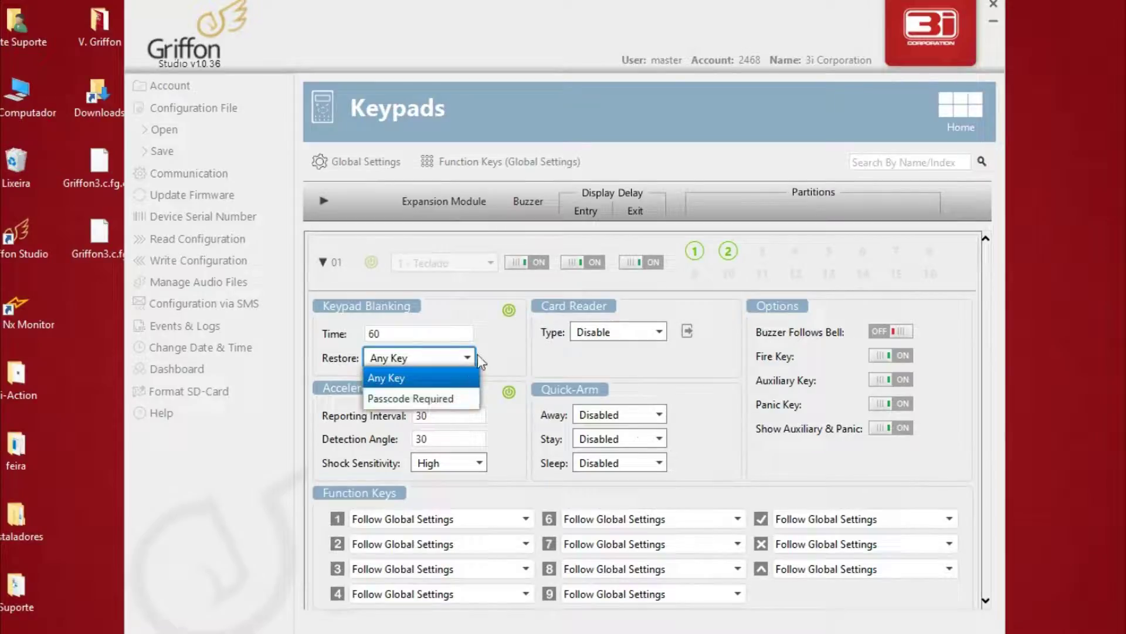
{"action": "left_click", "coordinate": [511, 329]}
{"action": "left_click", "coordinate": [509, 309]}
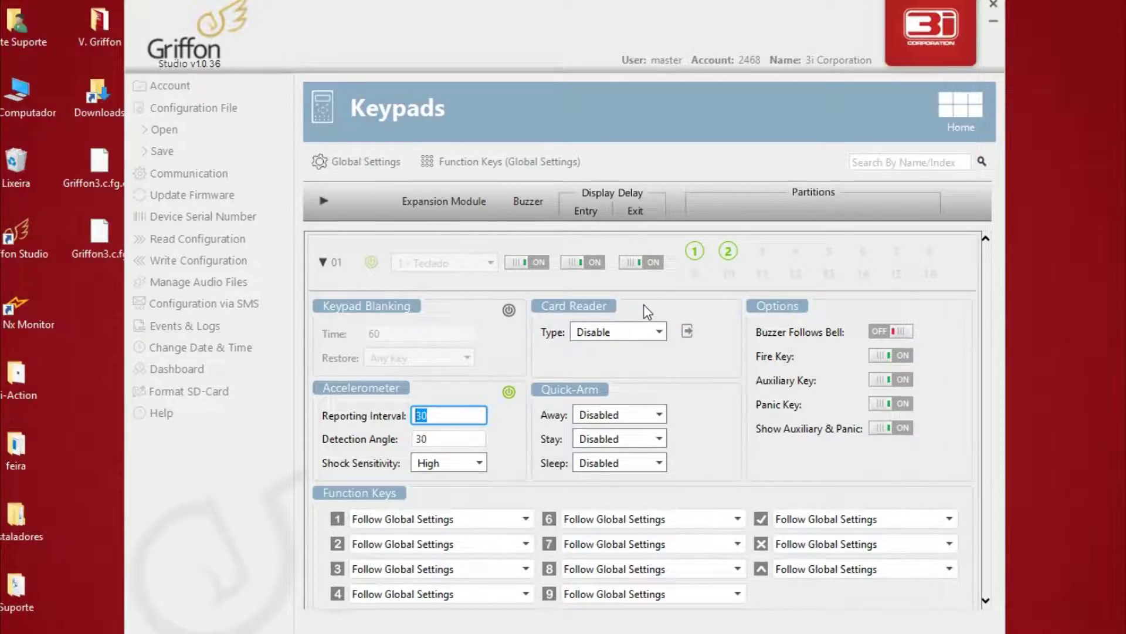
Step: Set keypad 01's card reader type to RFID, toggle the arrow option beside it, and try the Buzzer Follows Bell switch
{"action": "left_click", "coordinate": [657, 333]}
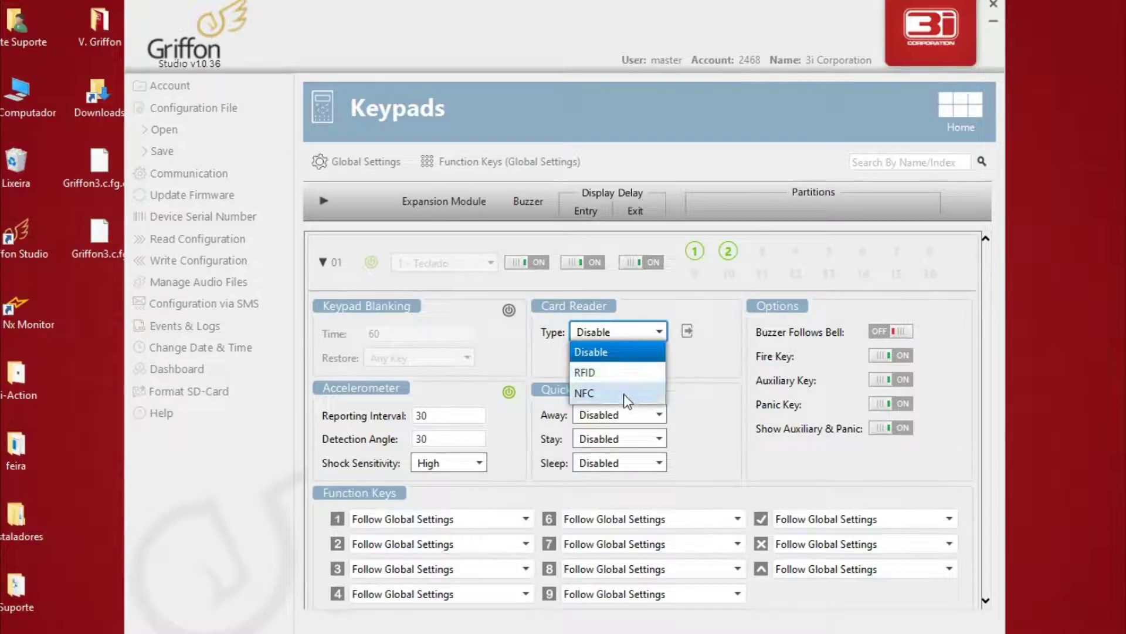
{"action": "left_click", "coordinate": [652, 373]}
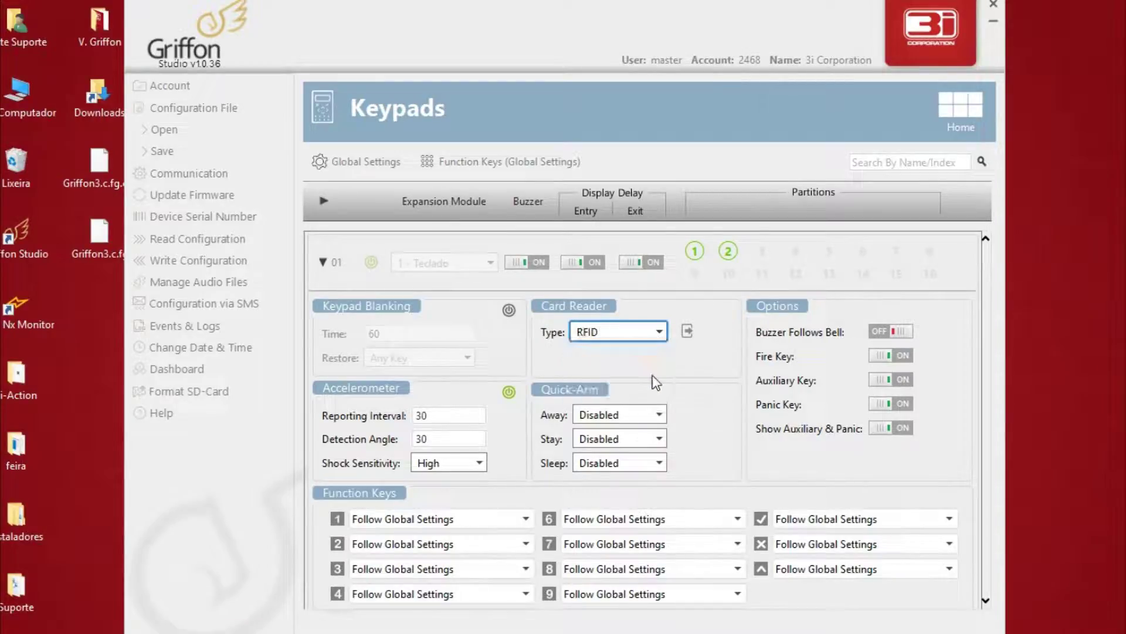
{"action": "left_click", "coordinate": [685, 332]}
{"action": "left_click", "coordinate": [686, 332]}
{"action": "left_click", "coordinate": [900, 338]}
{"action": "left_click", "coordinate": [898, 337]}
Step: Examine the accelerometer's reporting interval, detection angle and shock sensitivity choices for keypad 01
{"action": "left_click", "coordinate": [465, 417]}
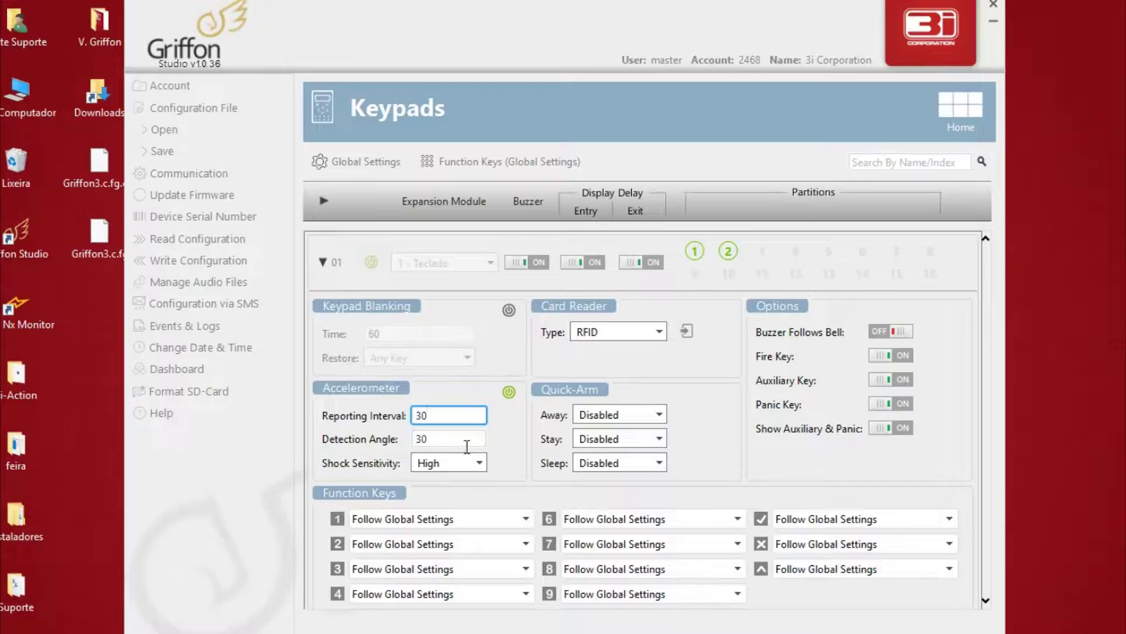
{"action": "left_click", "coordinate": [469, 445]}
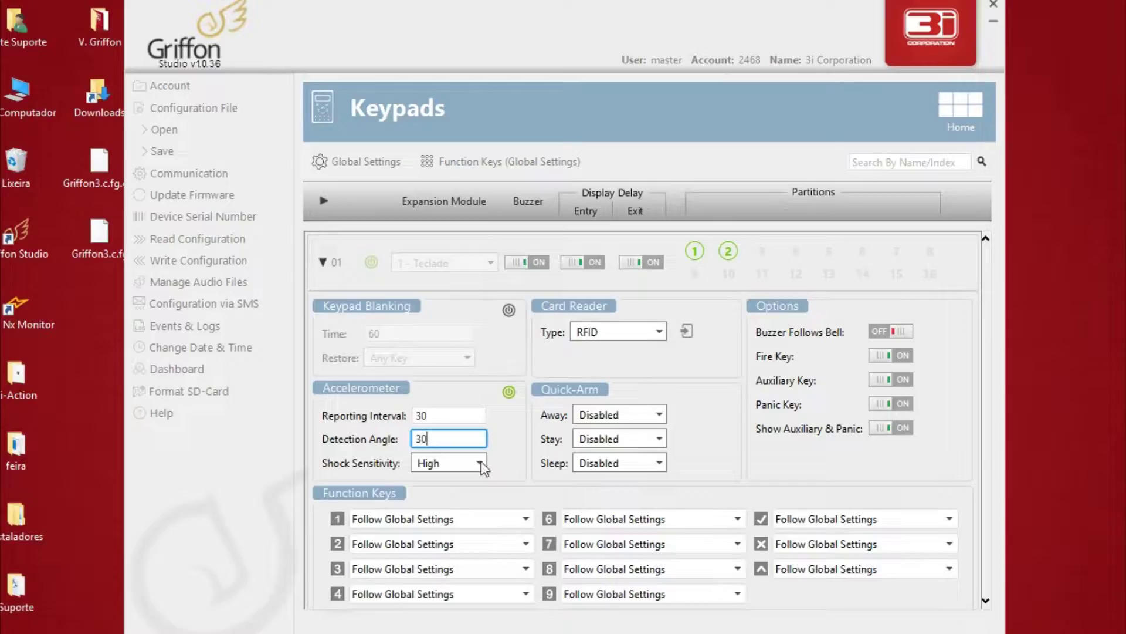
{"action": "left_click", "coordinate": [481, 465]}
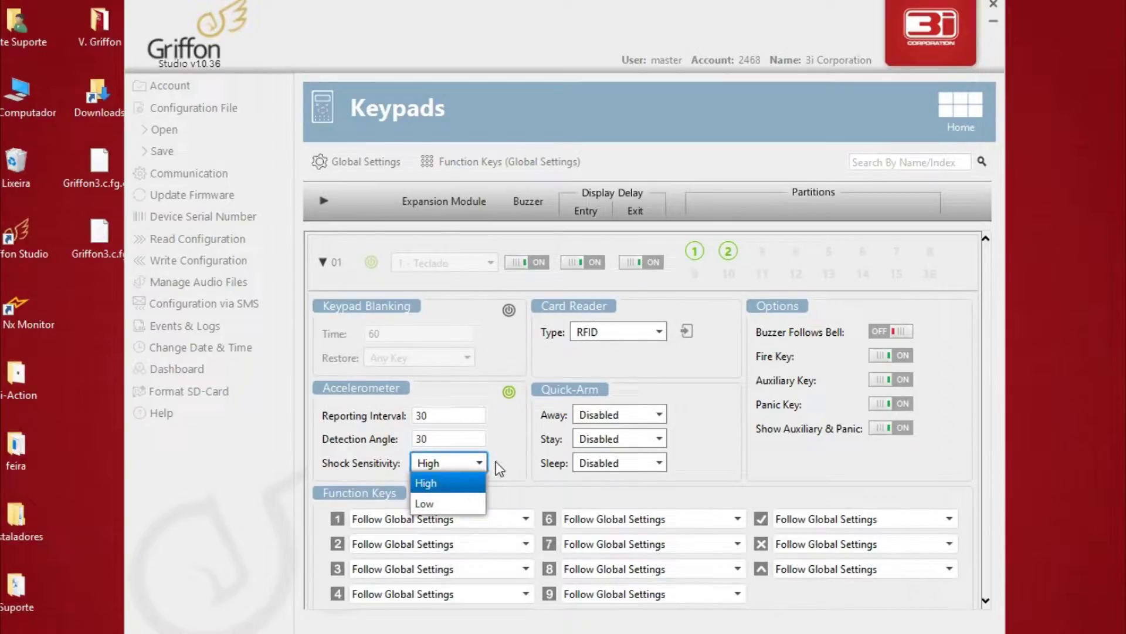
{"action": "left_click", "coordinate": [499, 469]}
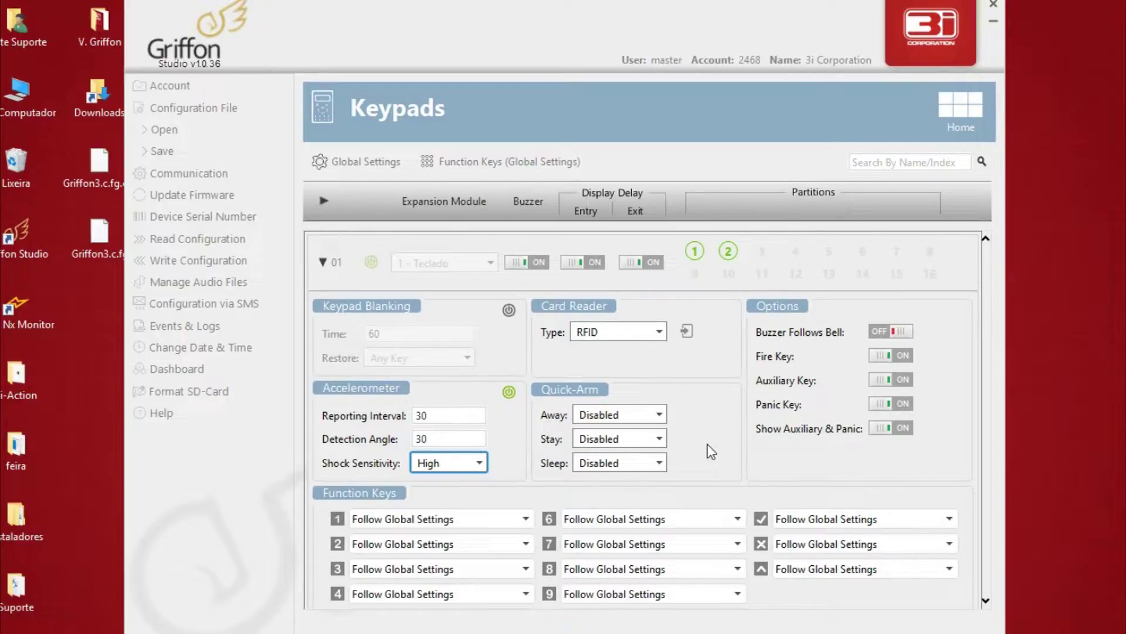
Step: Look through the partitions offered for Away quick-arming on keypad 01
{"action": "left_click", "coordinate": [659, 415]}
{"action": "left_click", "coordinate": [656, 415]}
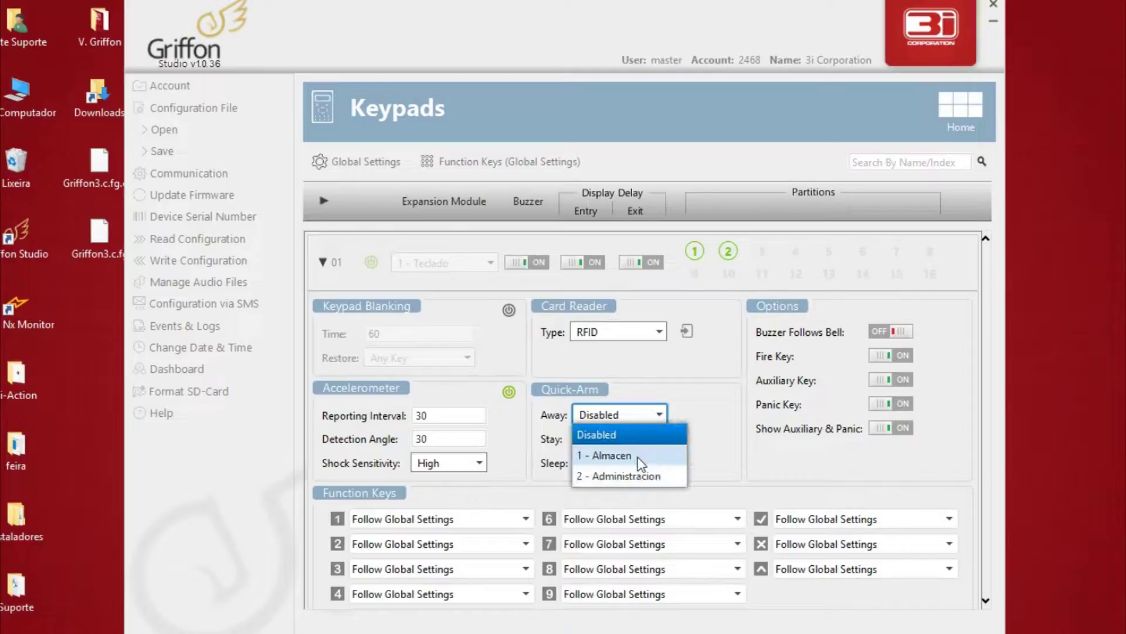
{"action": "left_click", "coordinate": [691, 411]}
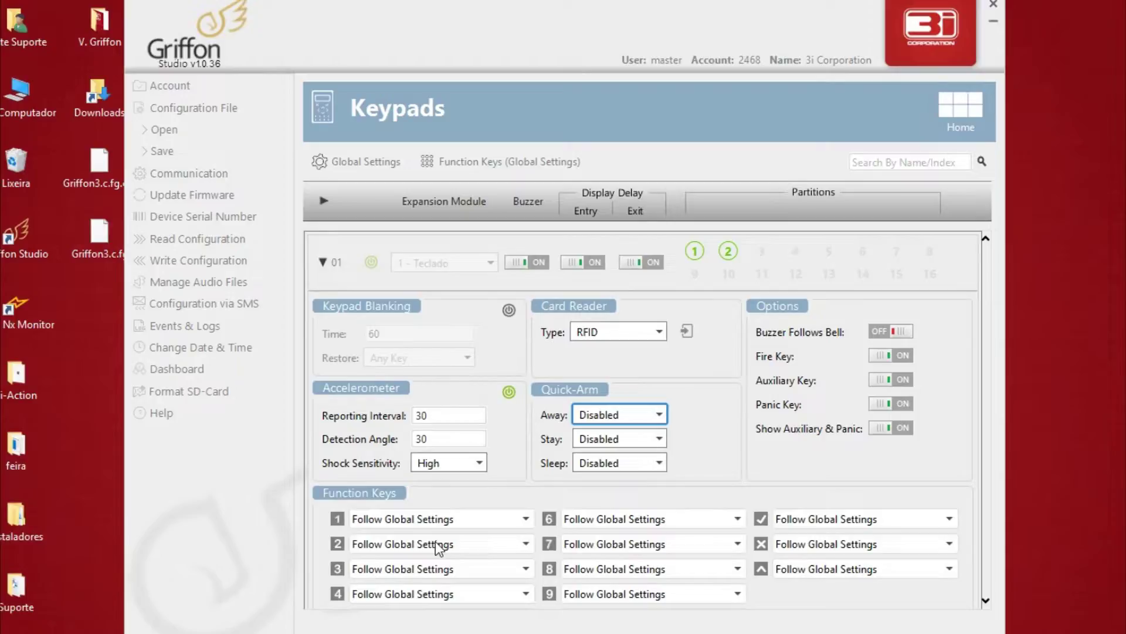
Step: Set function key 1 of keypad 01 to Action/PGM Trigger
{"action": "left_click", "coordinate": [525, 519]}
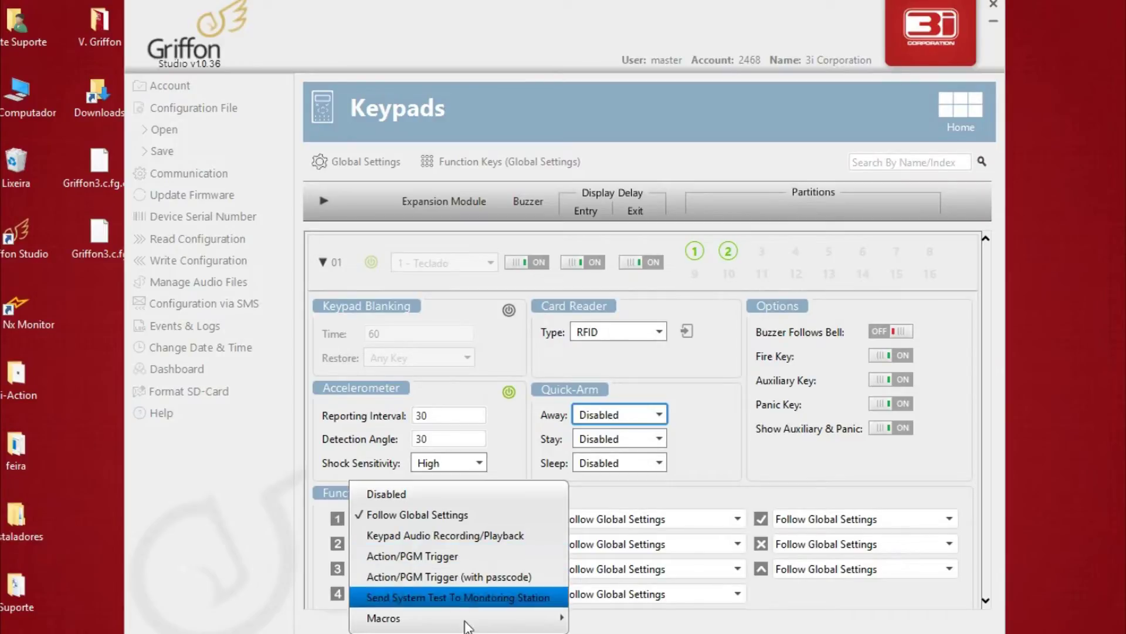
{"action": "left_click", "coordinate": [485, 555]}
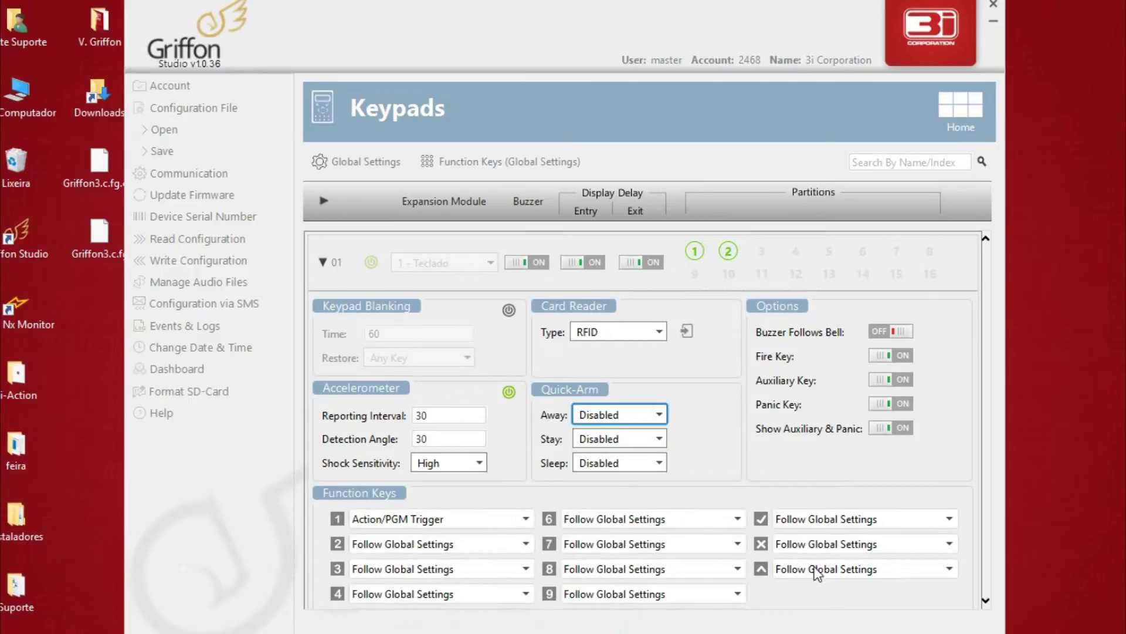